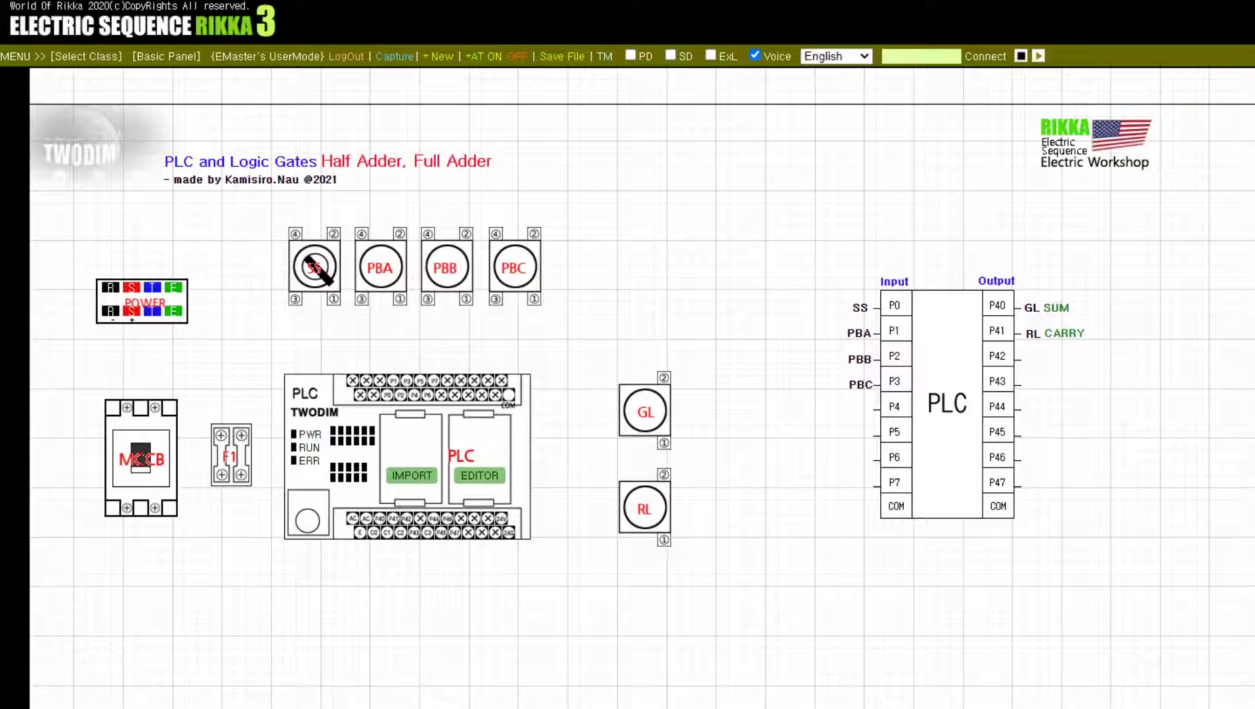
Wire the POWER block's lower R terminal to the MCCB's upper-left terminal.
drag(110, 313, 115, 402)
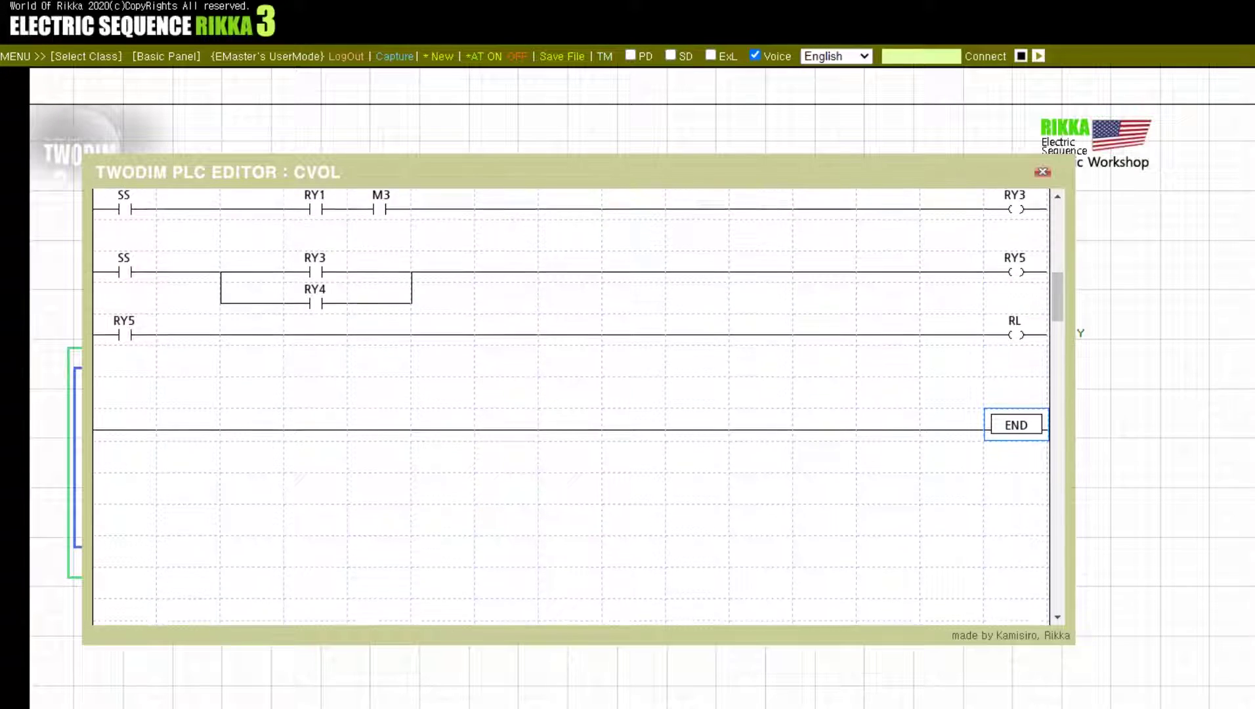
Enable PWClick for the ADDERS ladder program and open its PLC Cover input/output simulation.
scroll(571, 407, up, 1)
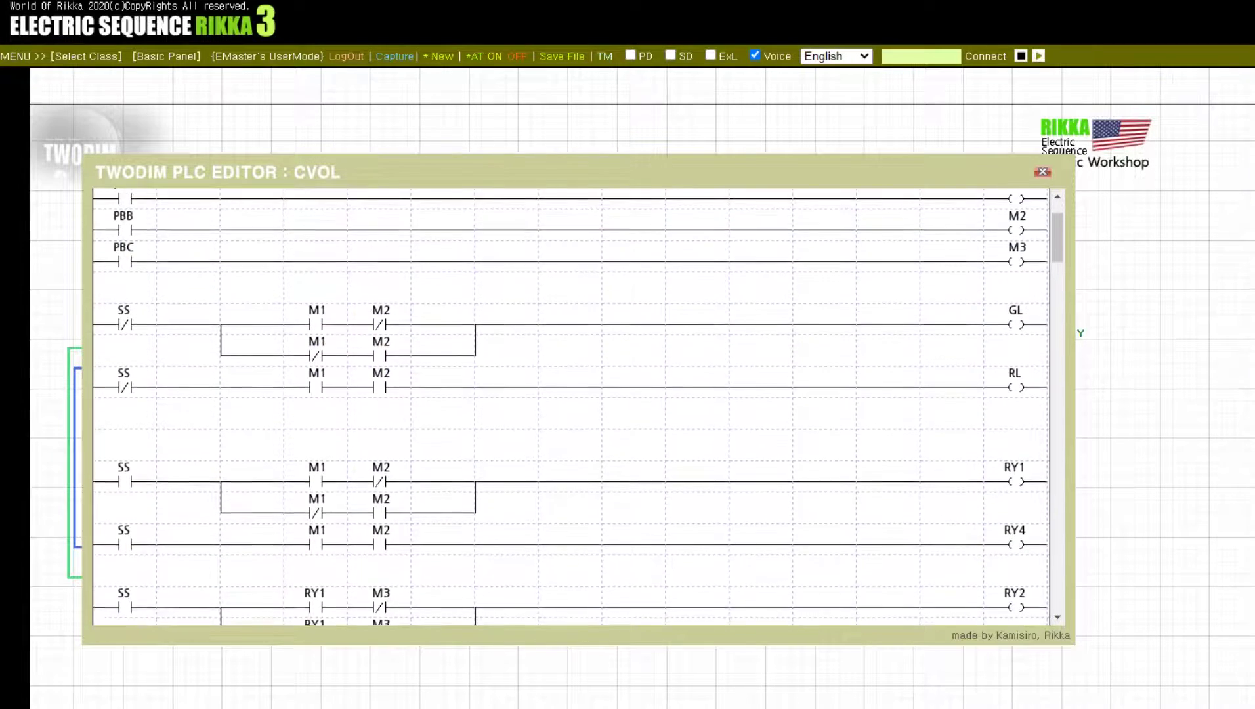
scroll(571, 407, up, 2)
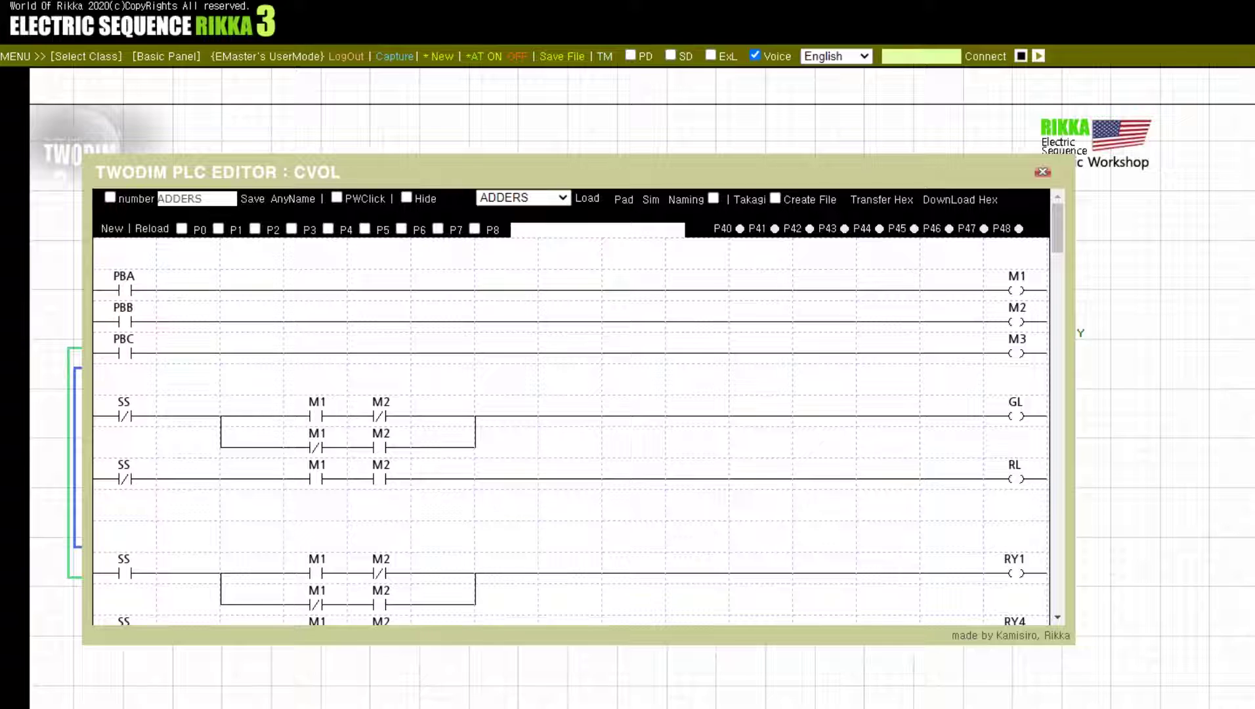
click(336, 197)
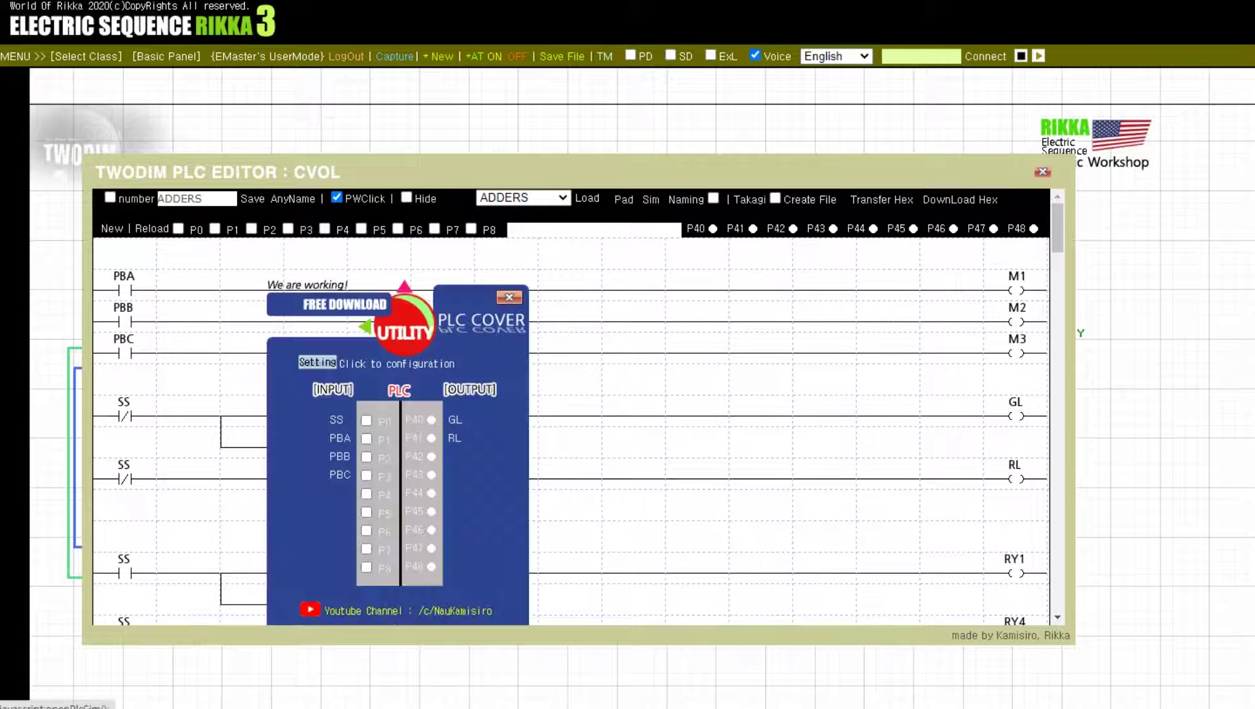
Simulate the half adder with SS off, switching PBA and PBB on individually and together in both orders.
click(366, 438)
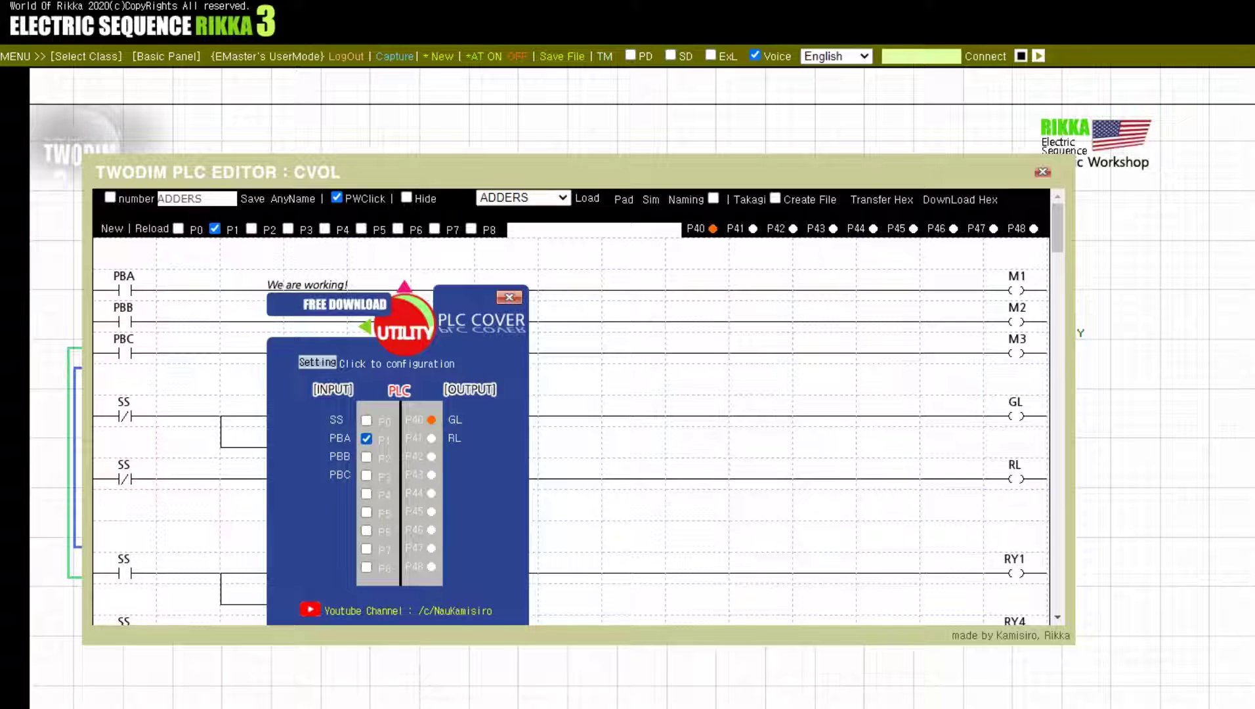
click(366, 438)
click(366, 456)
click(366, 456)
click(366, 438)
click(366, 457)
click(366, 457)
click(366, 438)
click(367, 457)
click(366, 438)
click(366, 439)
click(366, 456)
Switch SS on and simulate the full adder with PBC alone, PBB alone, and PBB together with PBC.
click(366, 420)
click(366, 475)
click(366, 476)
click(366, 456)
click(366, 475)
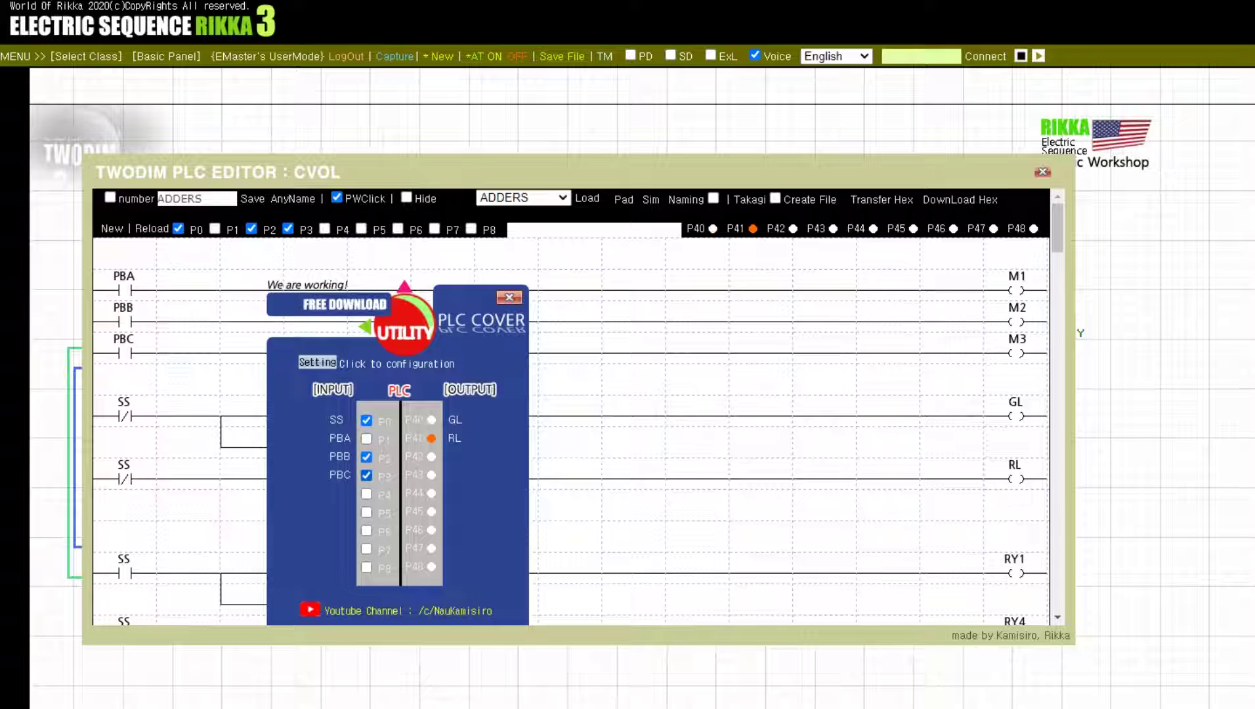
click(366, 475)
click(367, 457)
Simulate PBA alone, with PBC, with PBB, and with both, then reset all inputs and close the PLC editor.
click(366, 438)
click(366, 475)
click(366, 475)
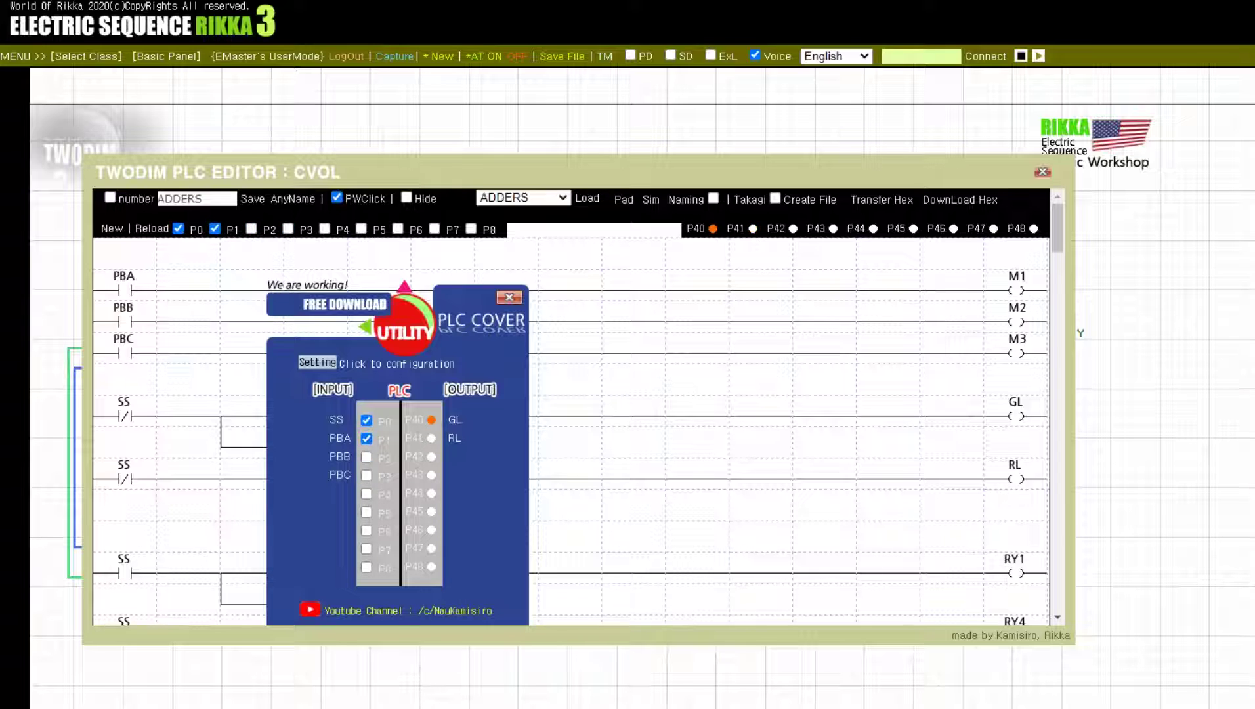
click(366, 457)
click(366, 475)
click(366, 475)
click(366, 456)
click(366, 439)
click(366, 420)
click(1042, 172)
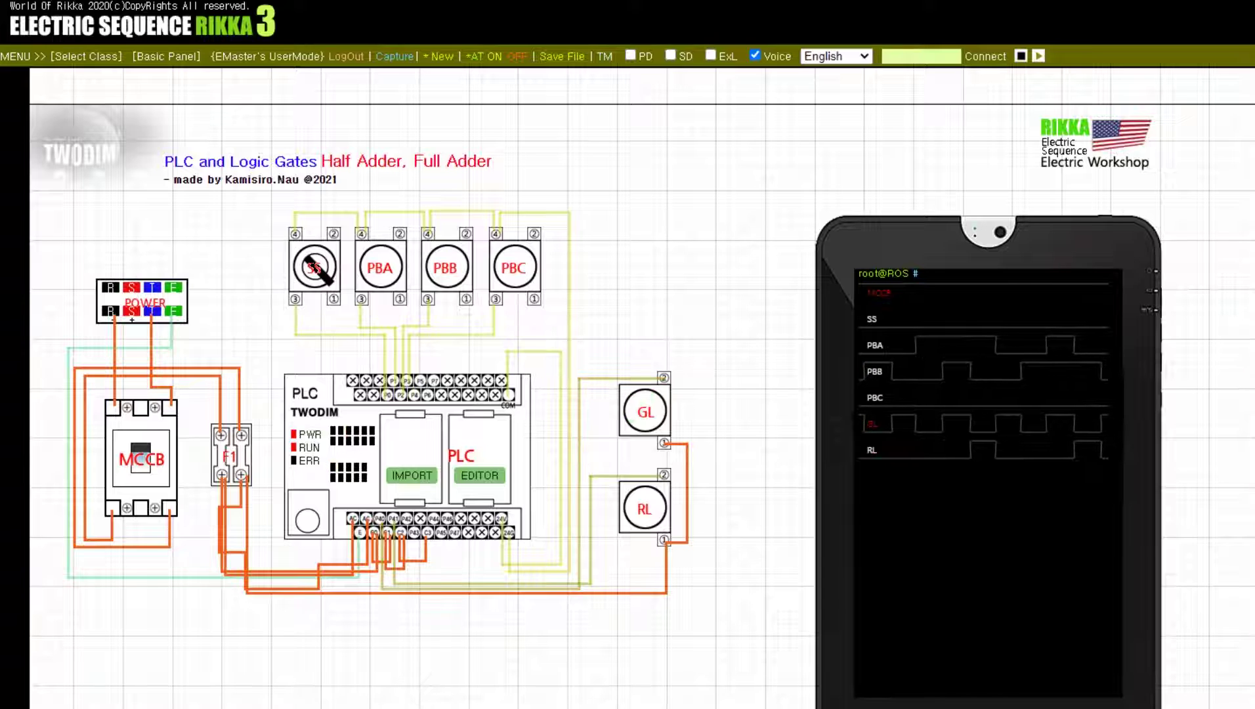
Restart the MCCB and, with SS on, test the wired full adder with PBC alone, PBB alone, and both together.
click(141, 452)
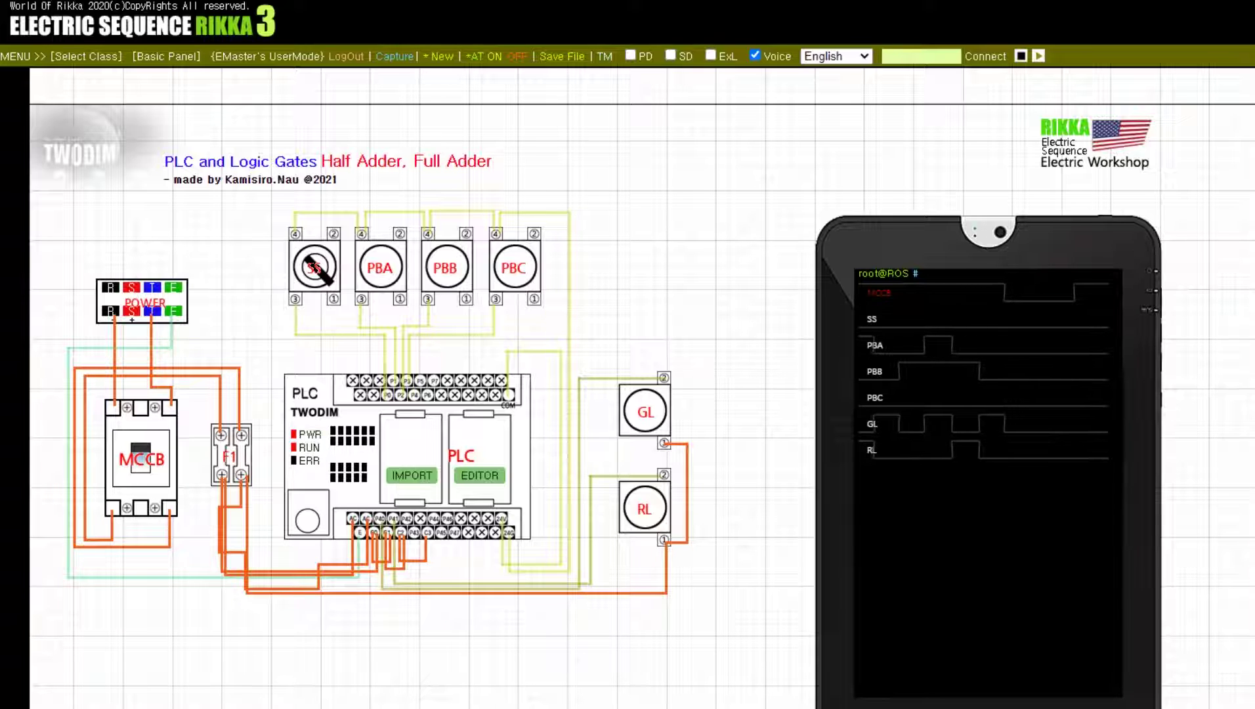
click(315, 267)
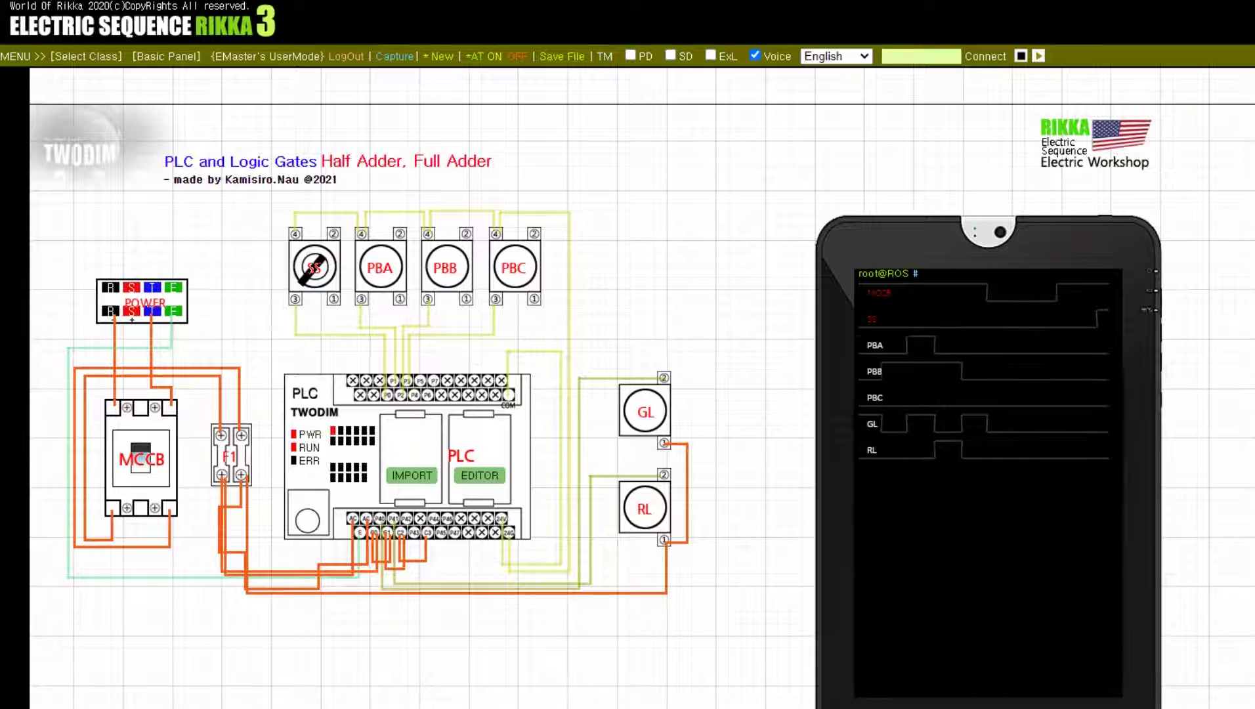
click(513, 267)
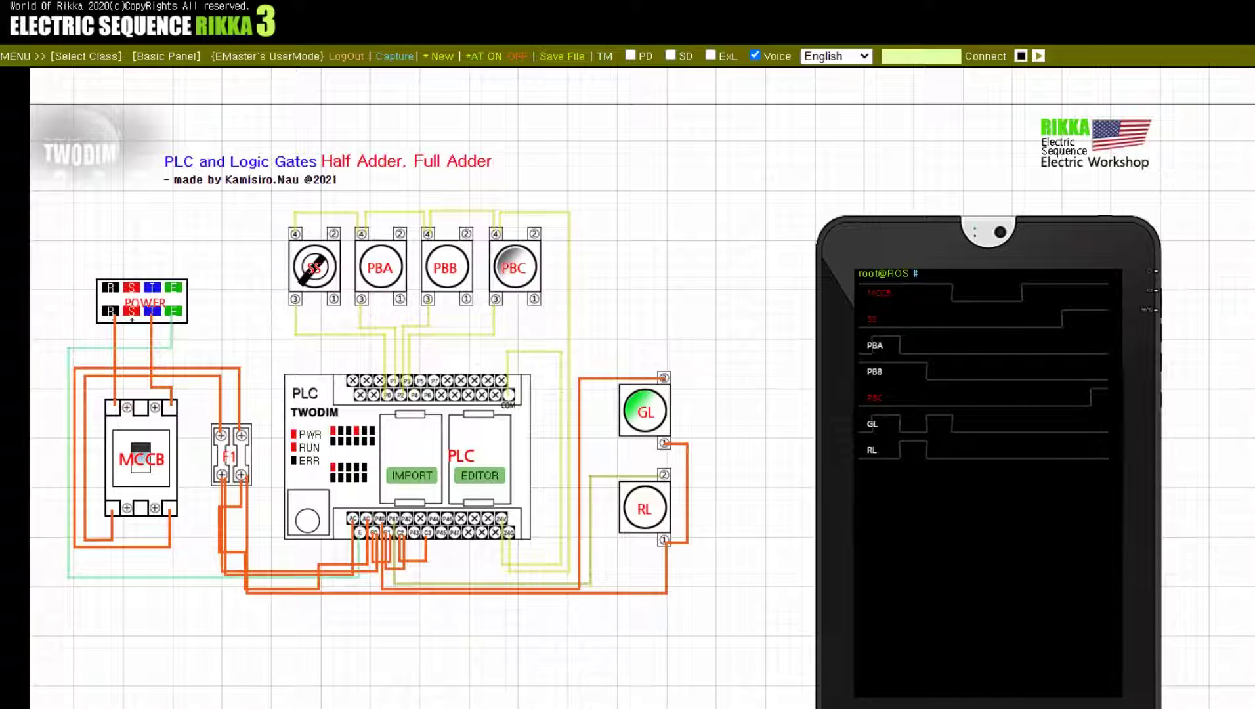
click(514, 267)
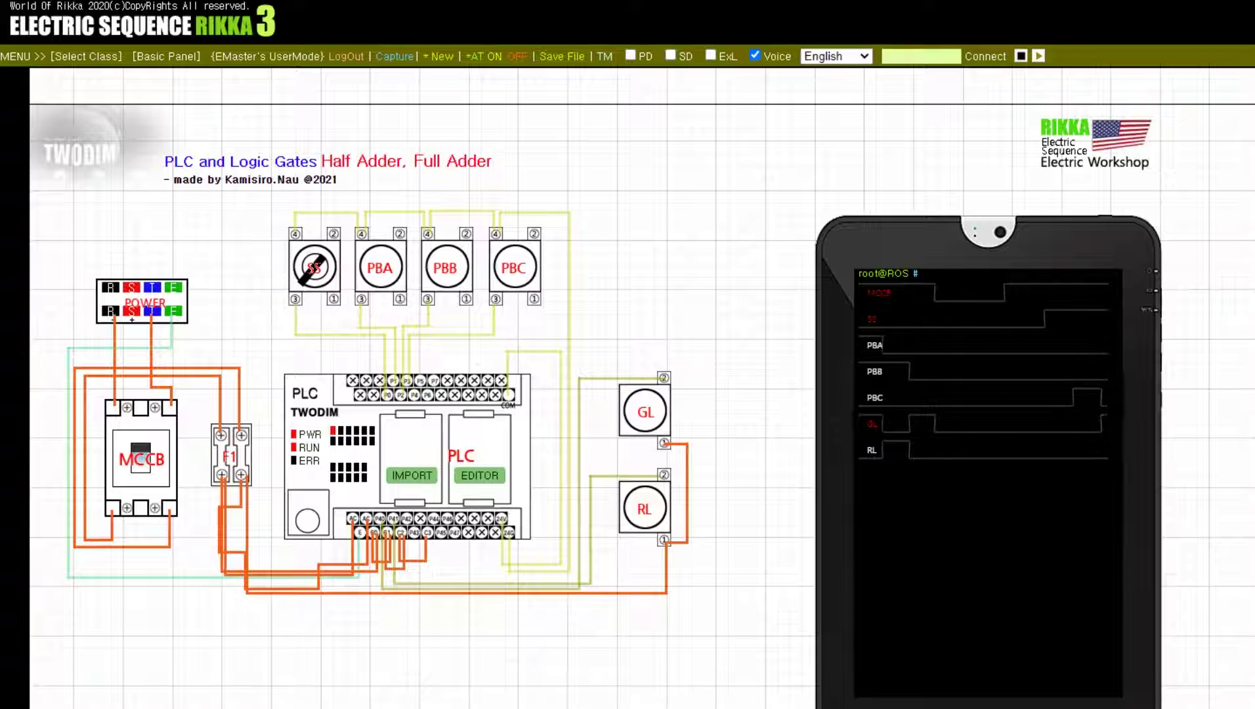
click(444, 267)
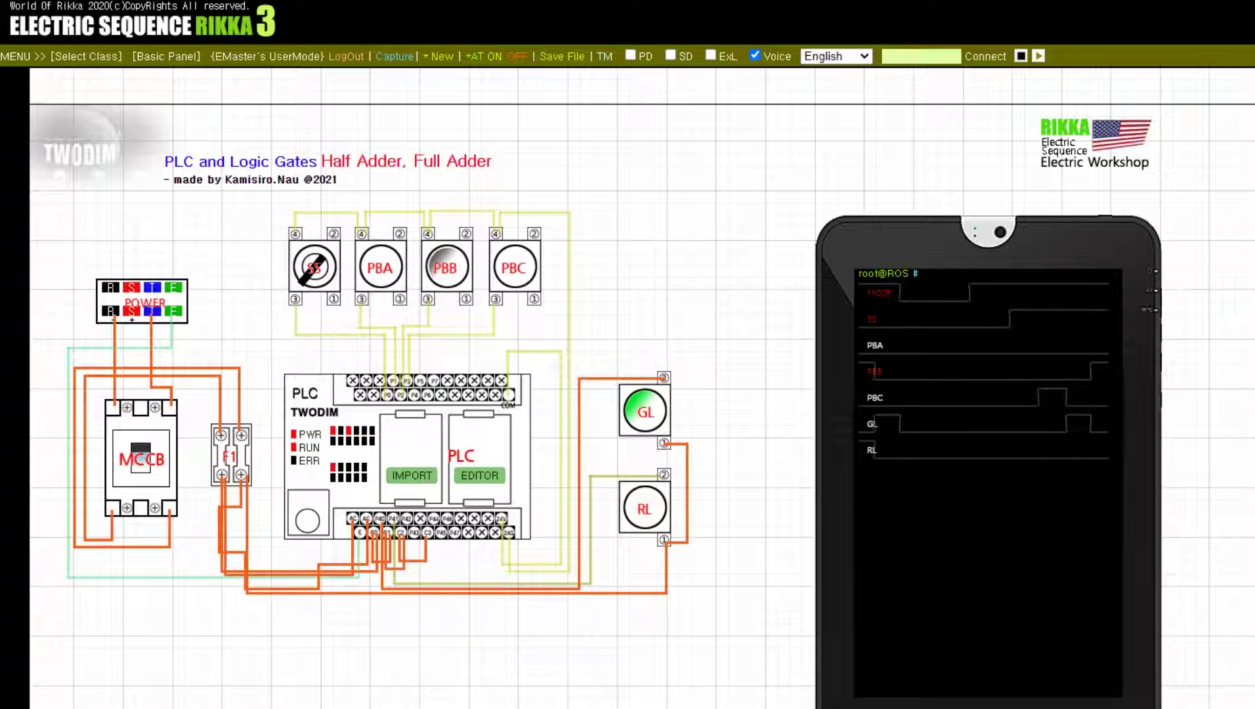
click(513, 267)
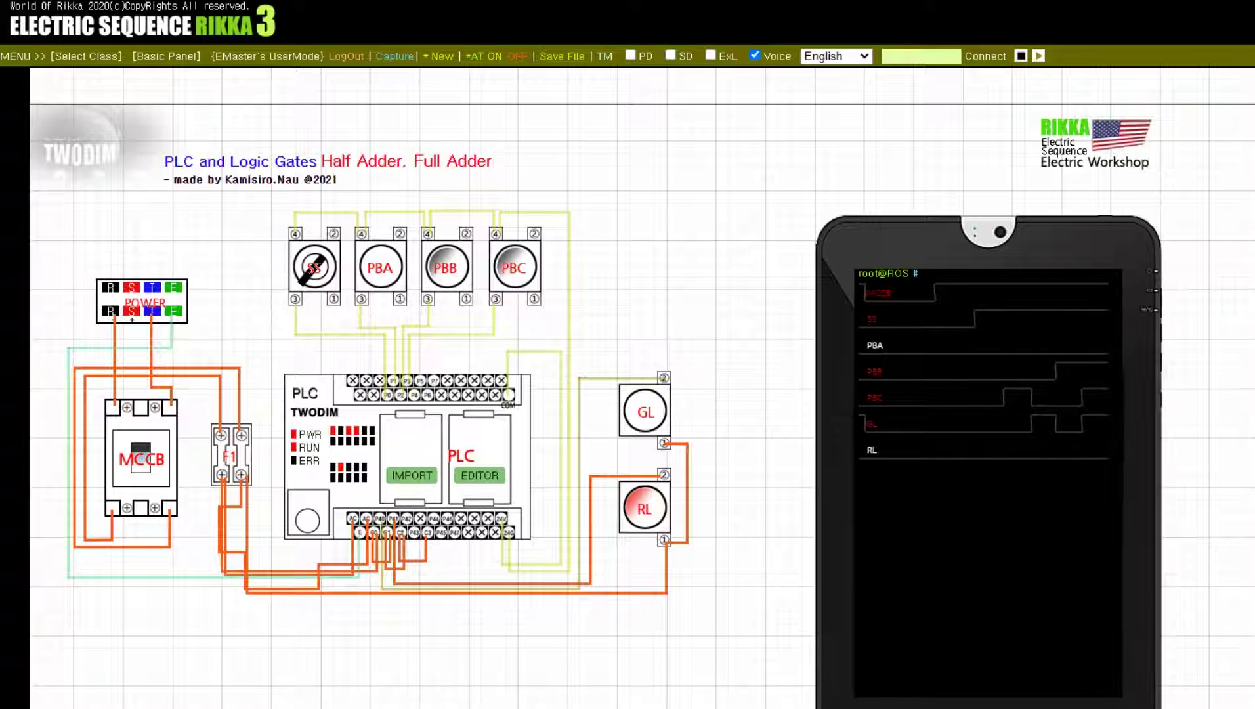
click(514, 267)
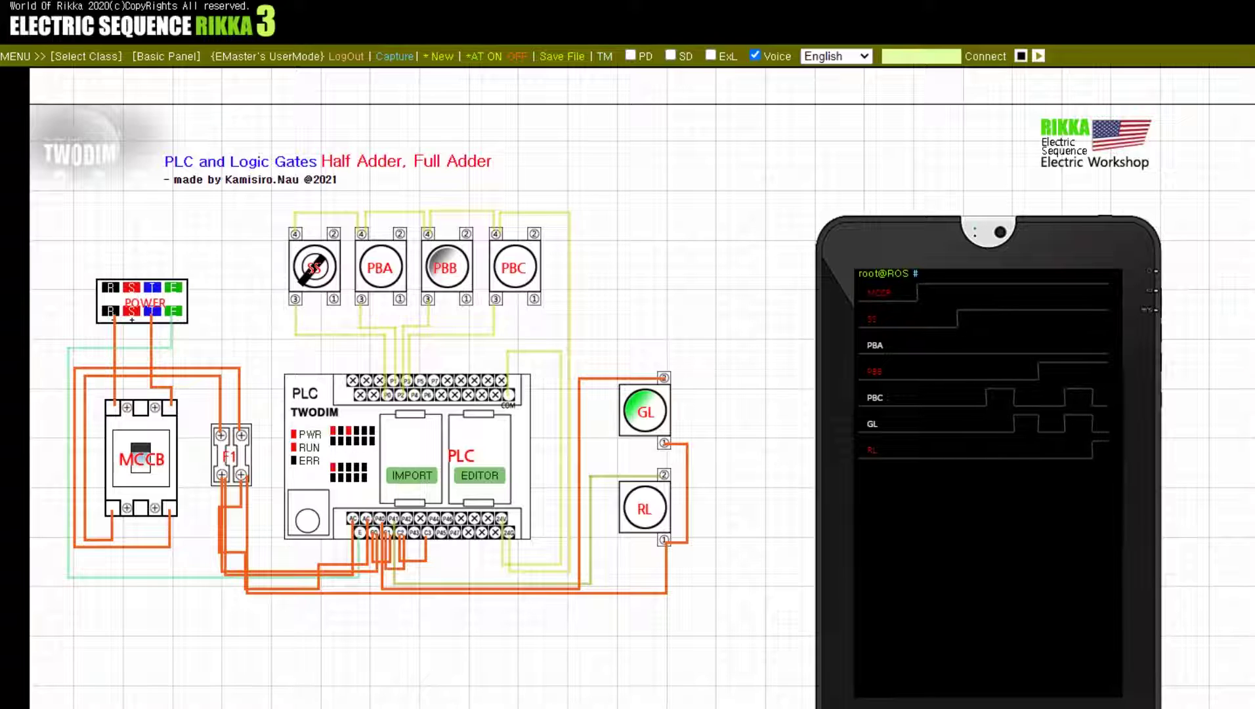
click(445, 267)
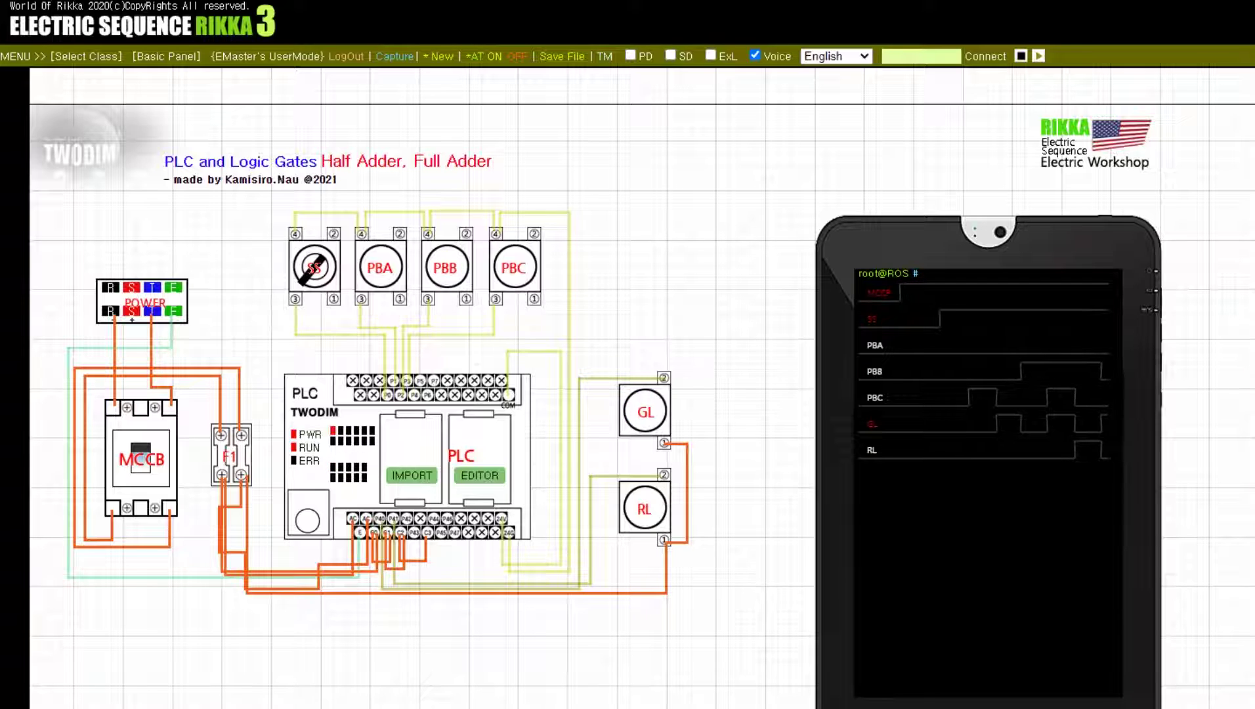
Test the wired full adder with PBA alone, PBA and PBC, PBA and PBB, and all three, then release them.
click(380, 267)
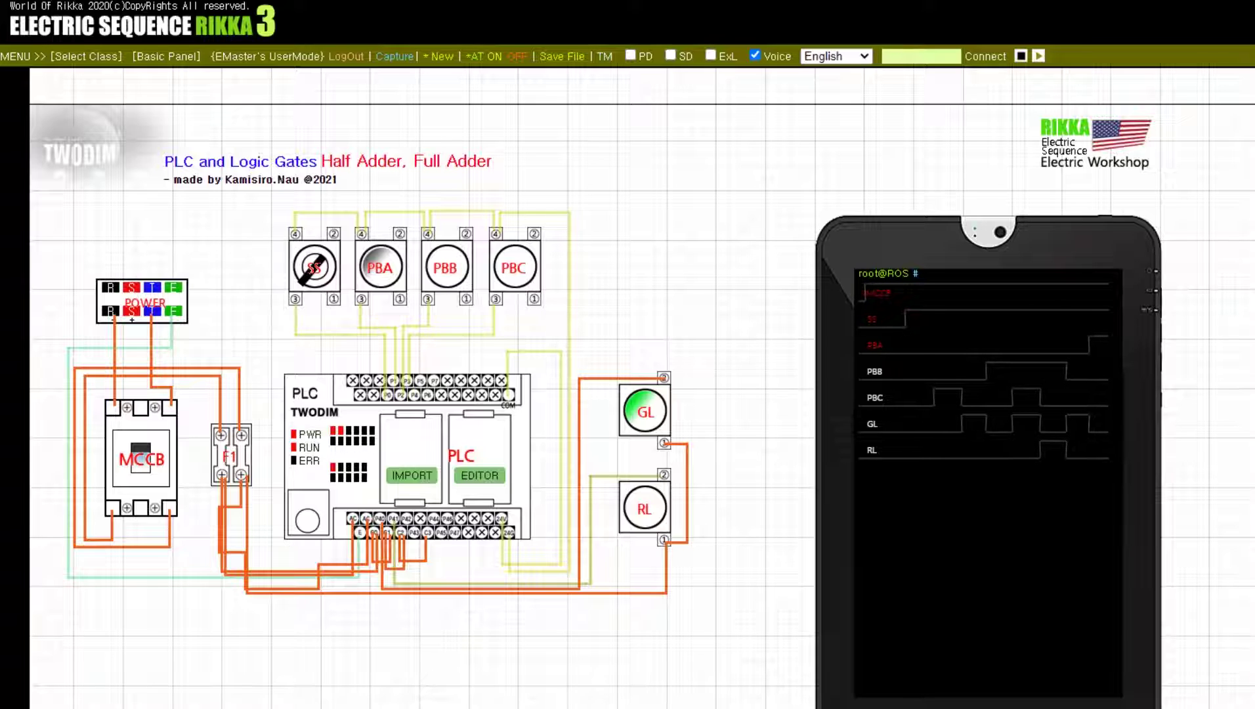
click(514, 267)
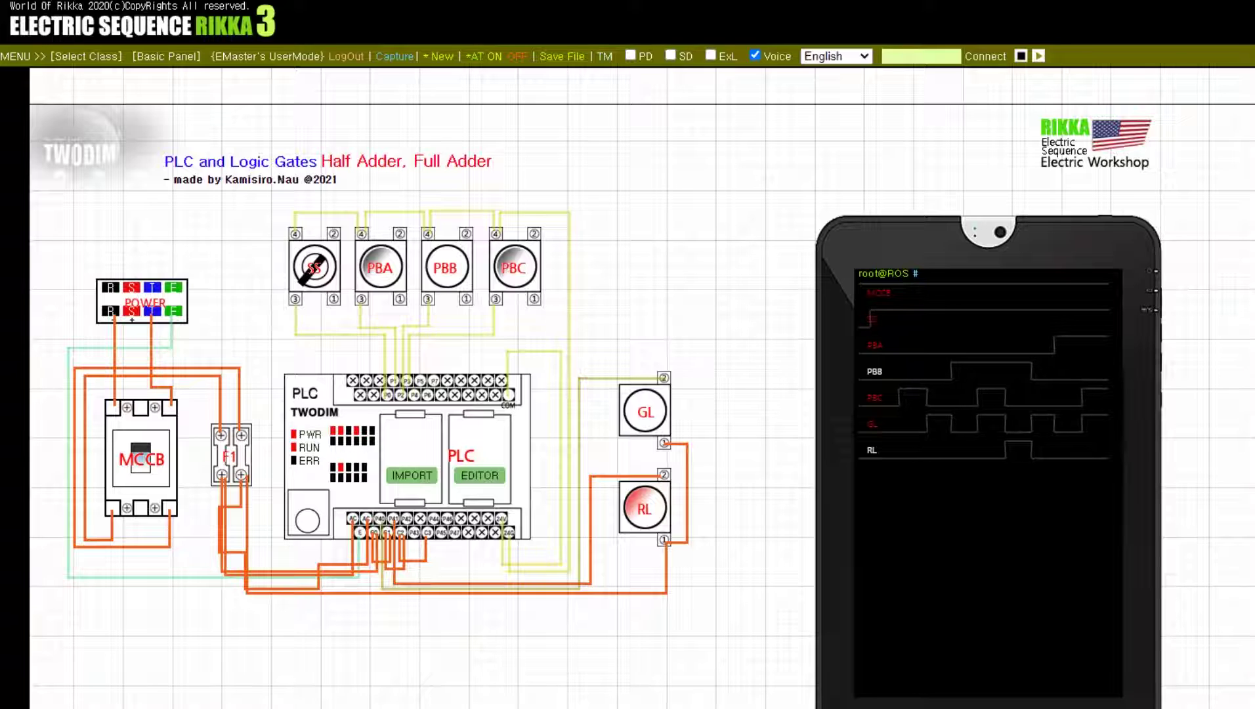
click(514, 267)
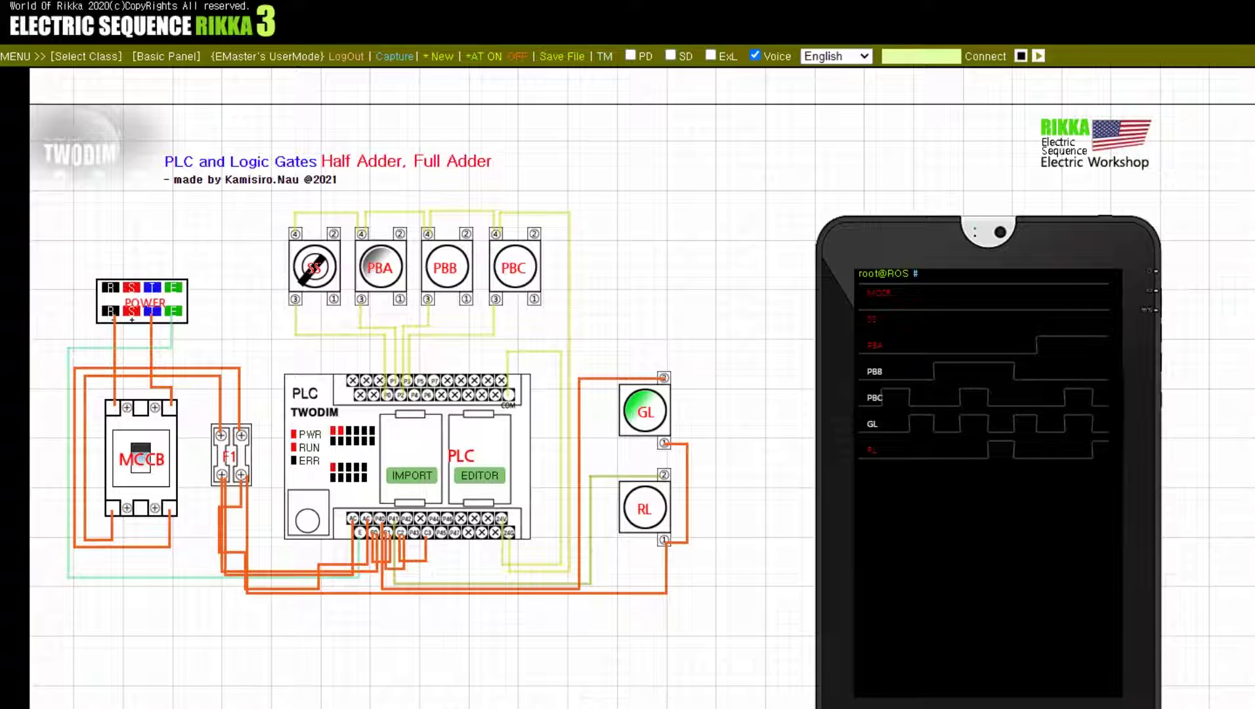
click(445, 267)
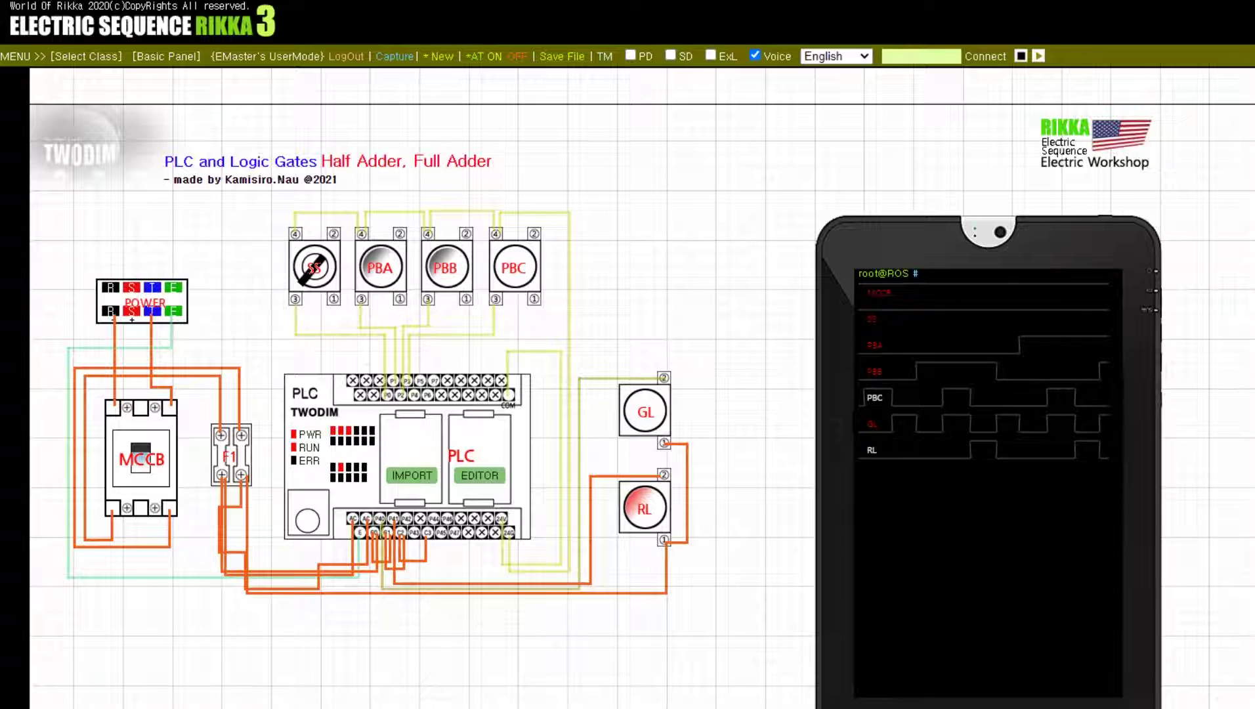
click(514, 267)
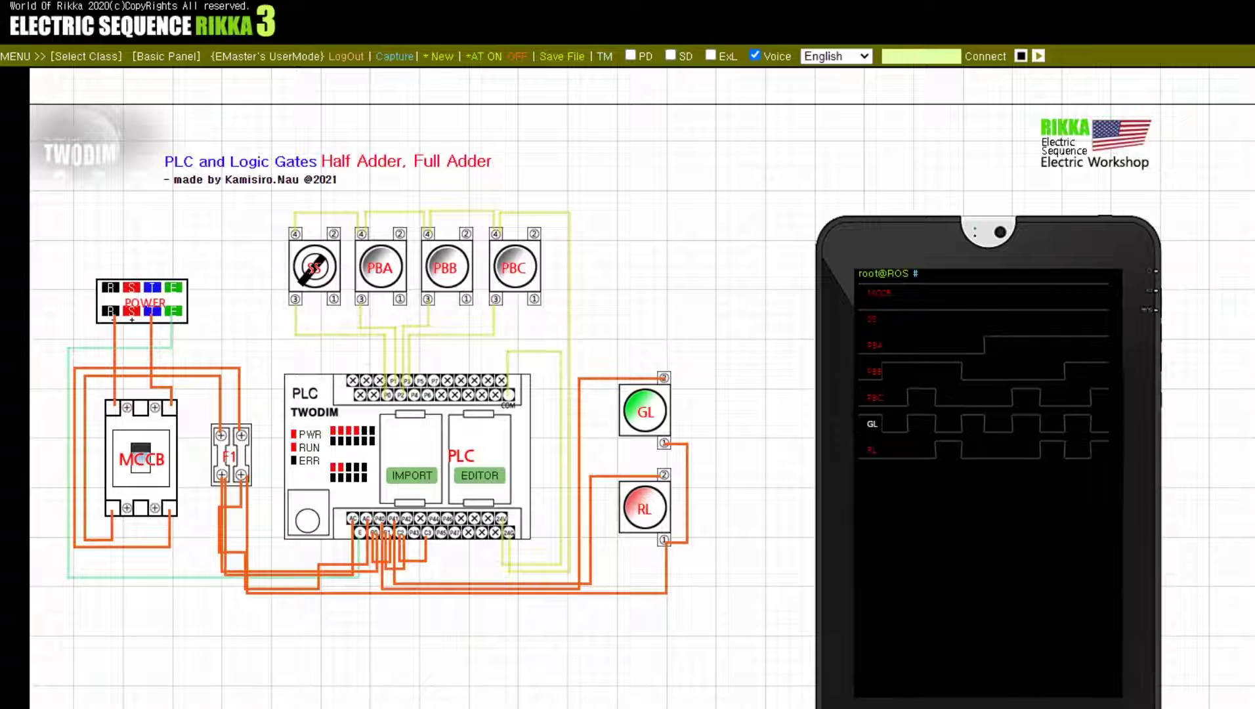
click(514, 267)
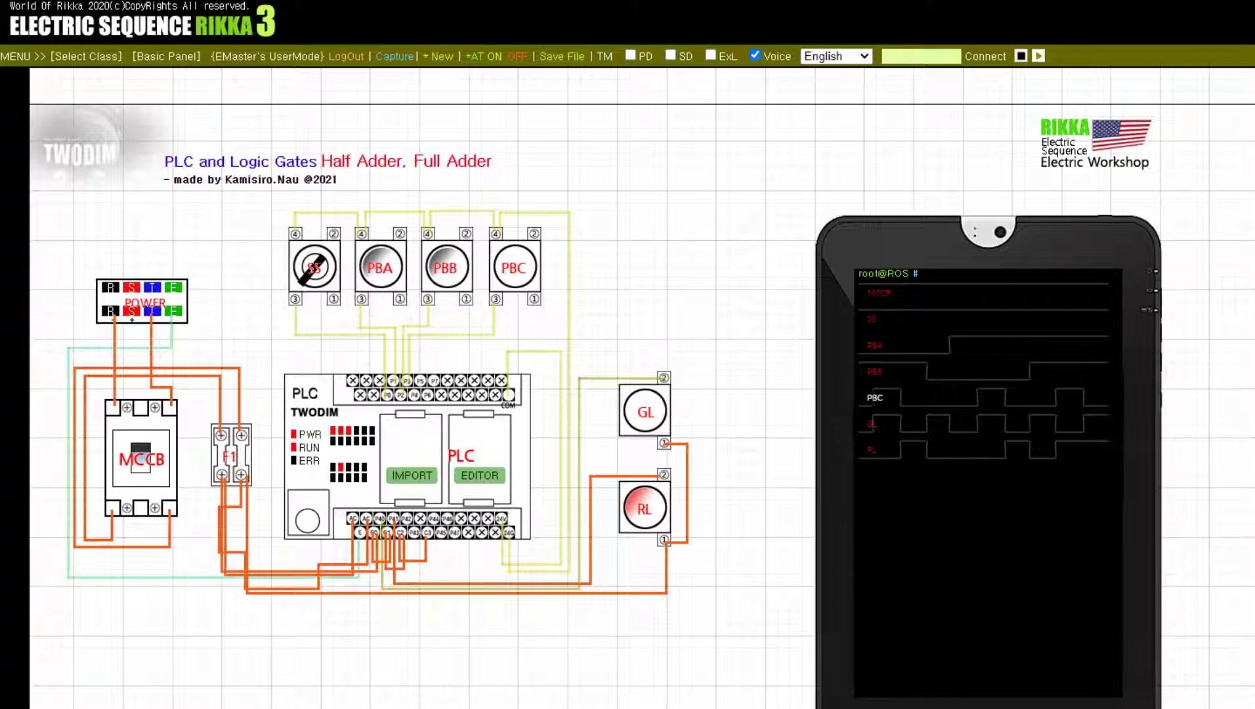
click(445, 267)
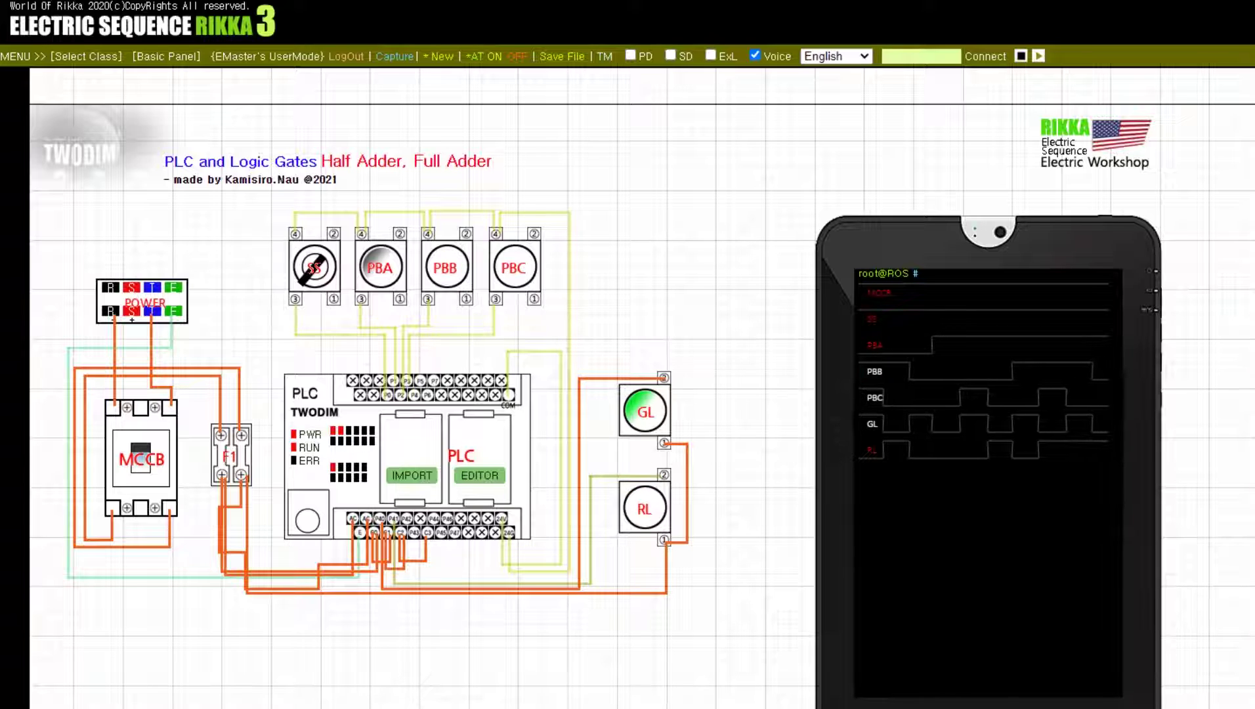
click(379, 267)
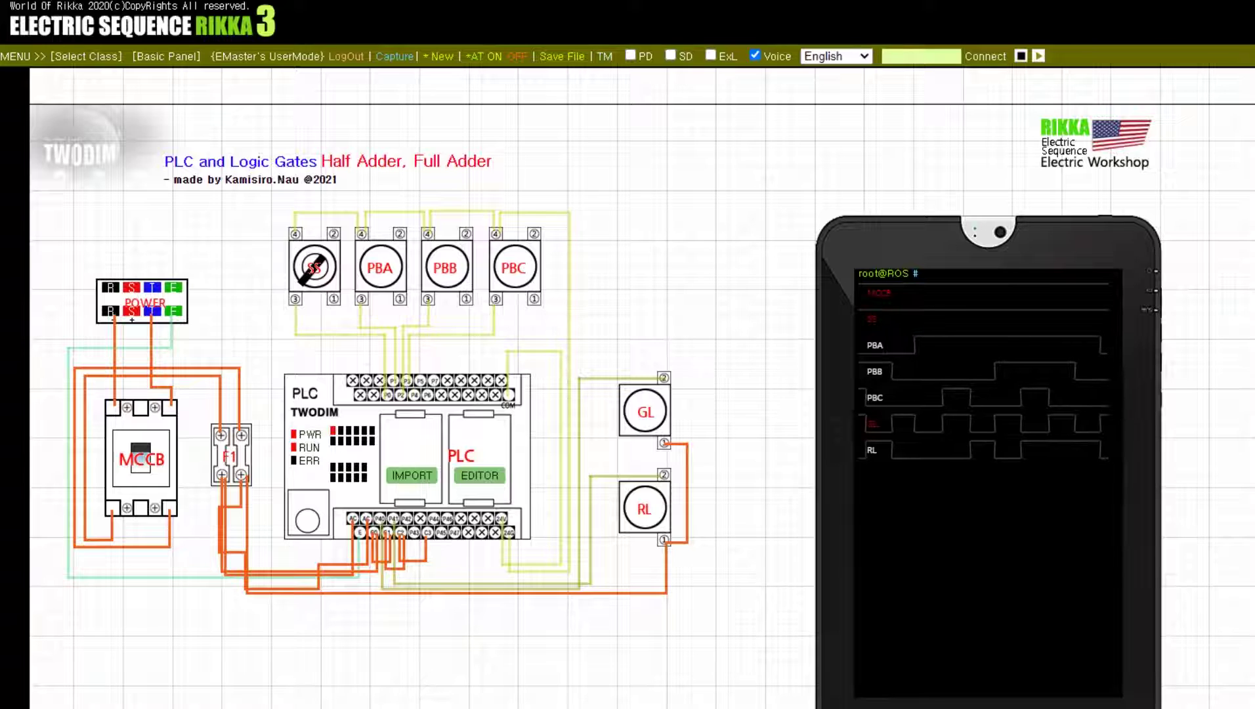
Return the SS selector to off and switch off the MCCB.
click(315, 267)
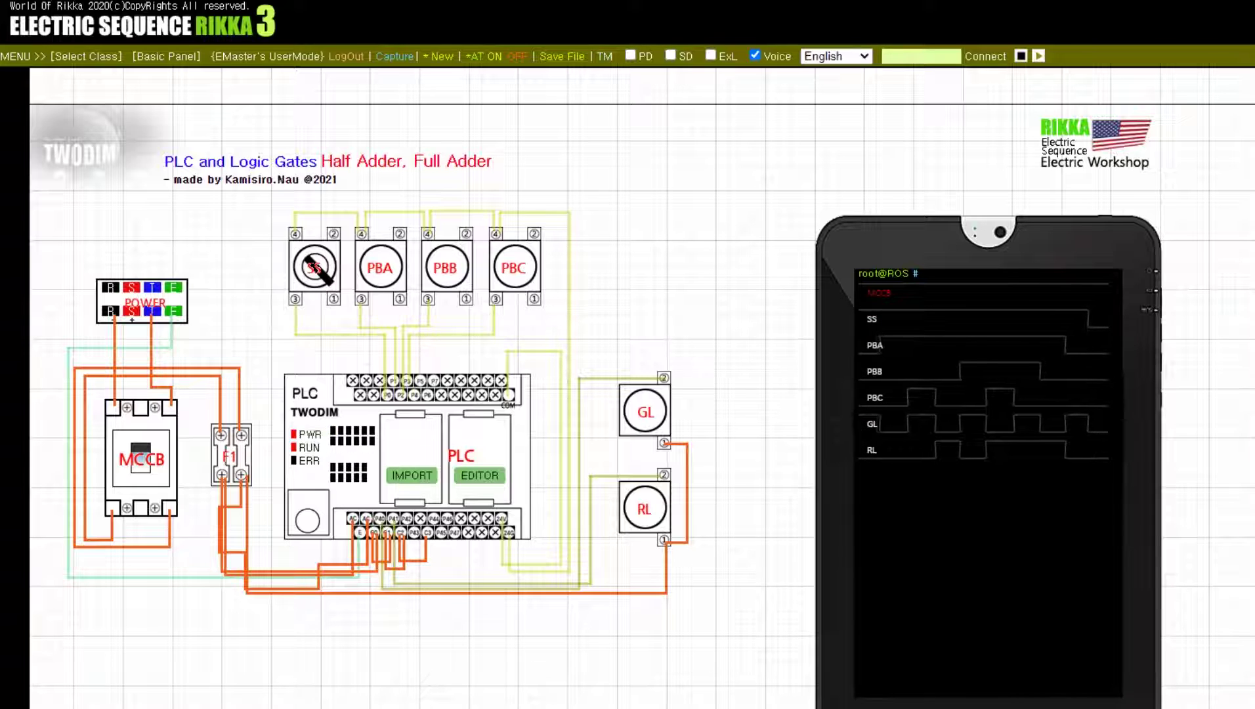
click(140, 460)
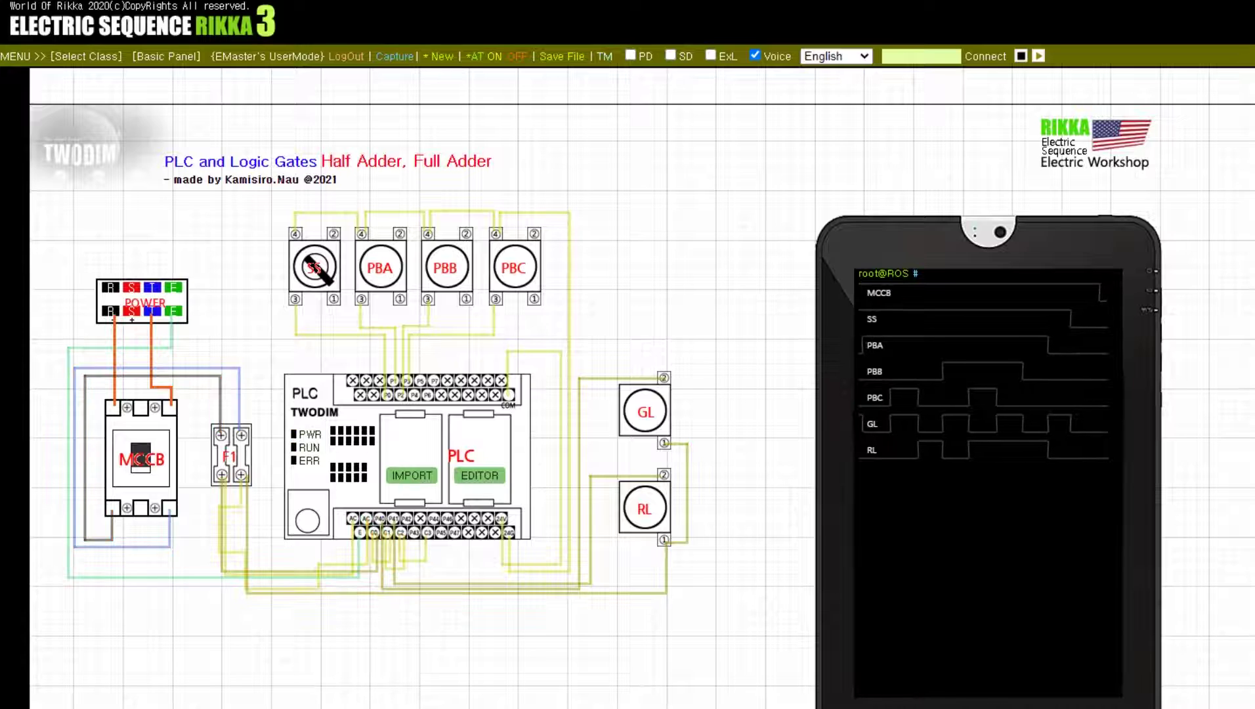